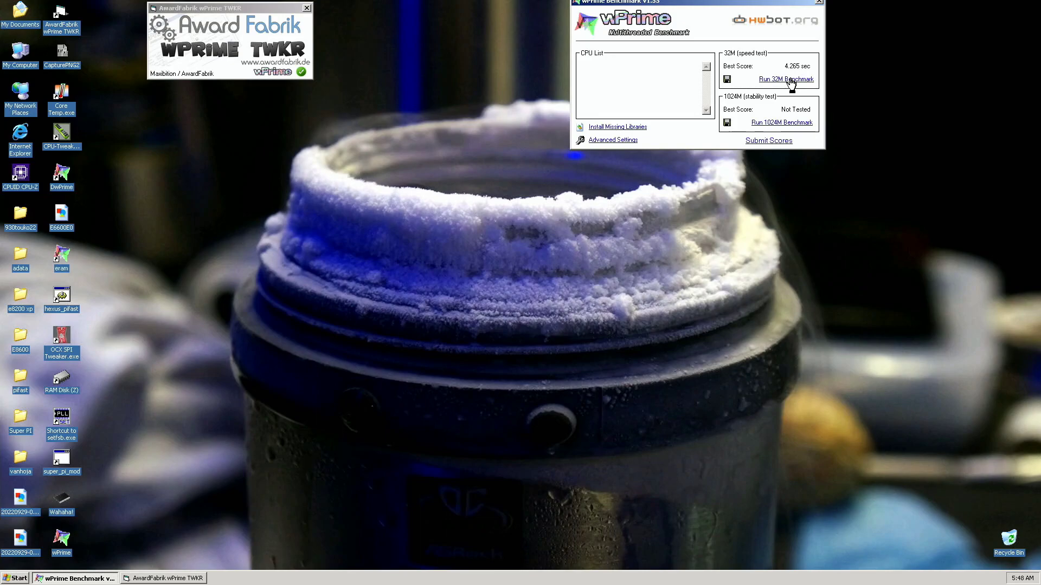
- Start another wPrime 32M benchmark run after the 4.265 sec best score
{"action": "left_click", "coordinate": [790, 80]}
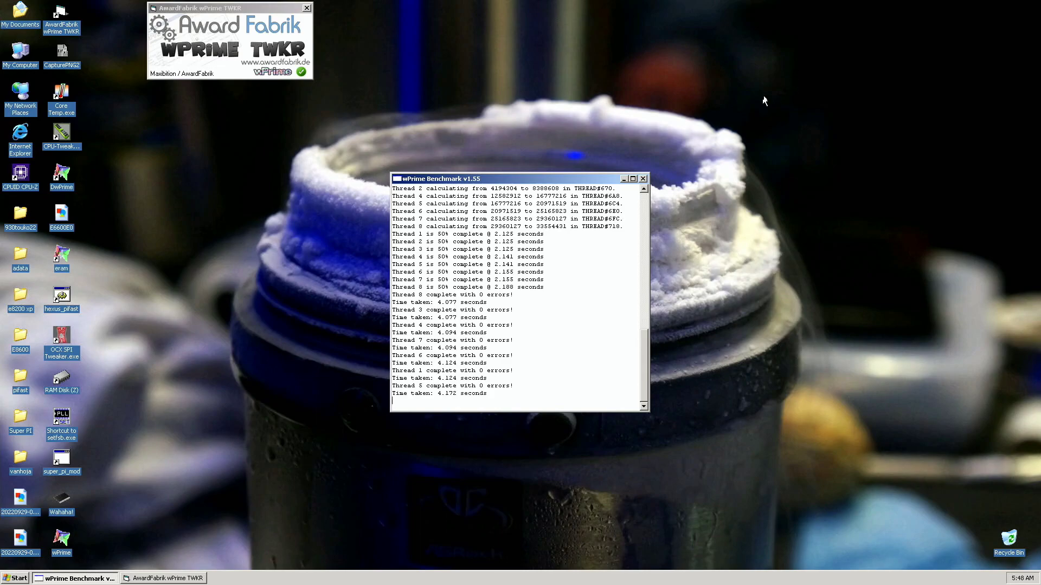
- Close the finished console and relaunch wPrime with the thread count set to 8
{"action": "left_click", "coordinate": [645, 180]}
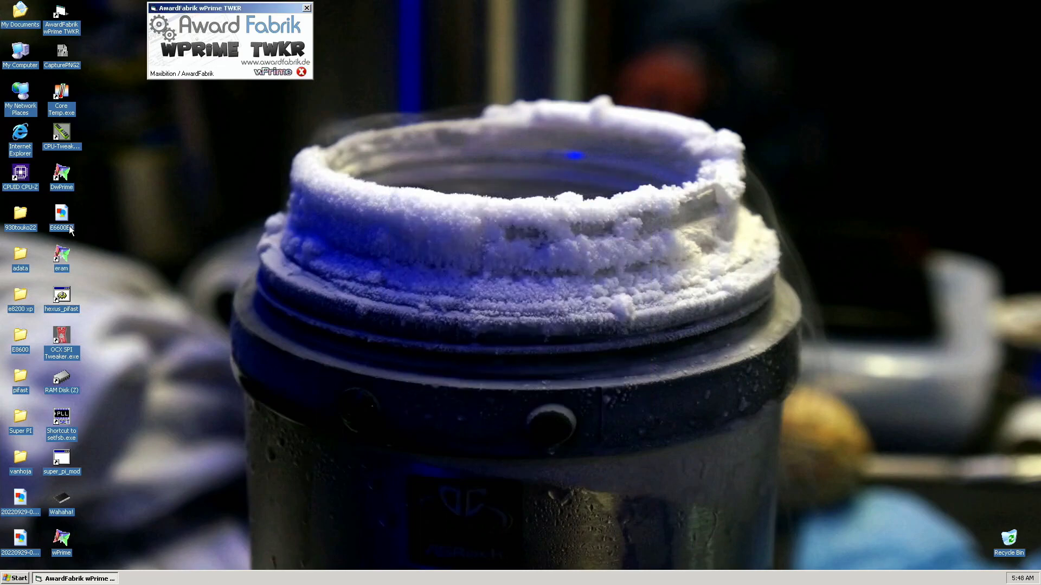
{"action": "double_click", "coordinate": [62, 176]}
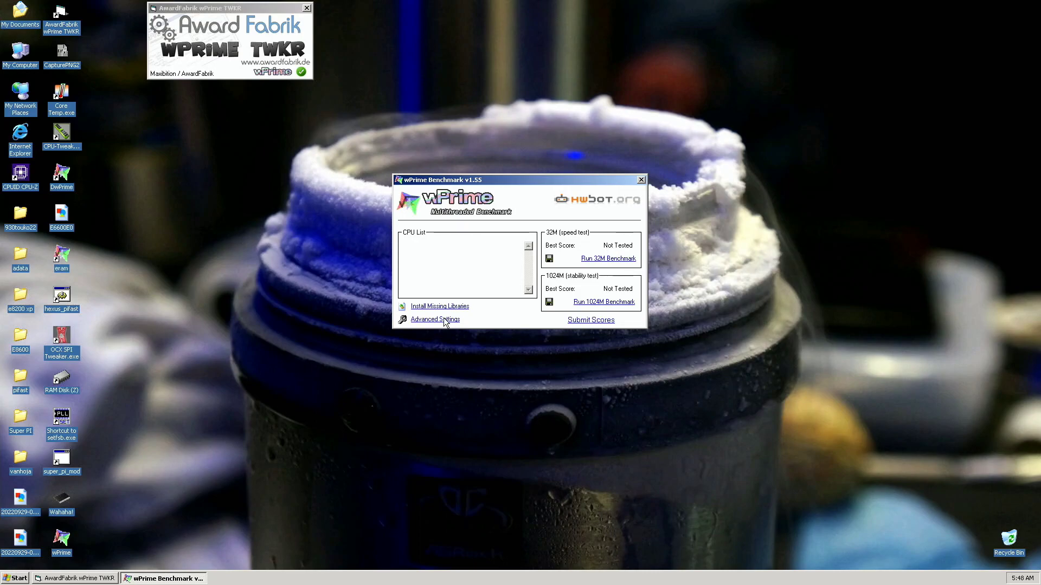
{"action": "left_click", "coordinate": [440, 320]}
{"action": "type", "text": "8"}
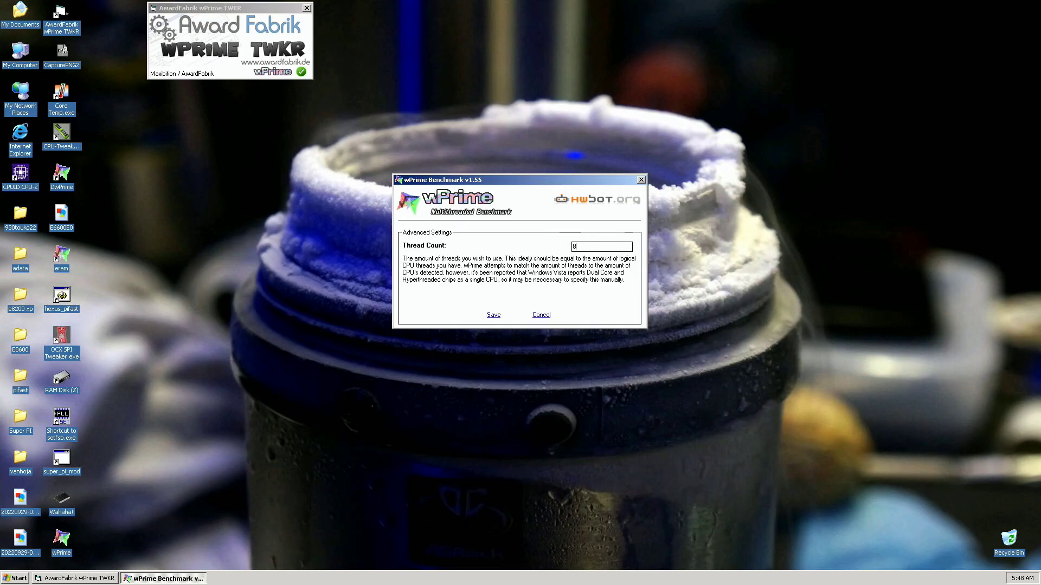
{"action": "left_click", "coordinate": [493, 315]}
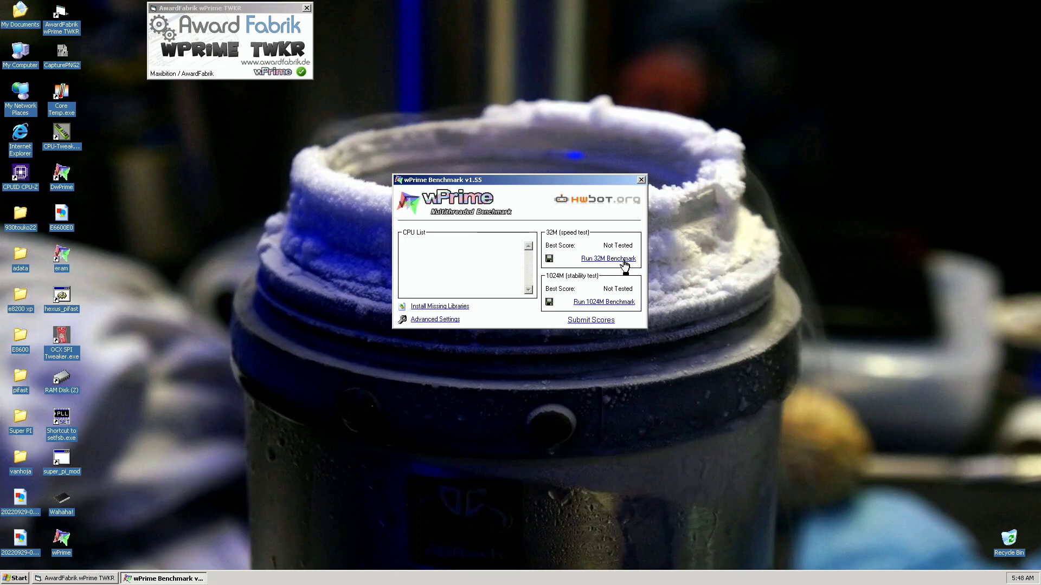
- Run the 32M benchmark and move the wPrime window to the upper right
{"action": "left_click", "coordinate": [623, 260]}
{"action": "left_click_drag", "start_coordinate": [517, 180], "coordinate": [752, 36]}
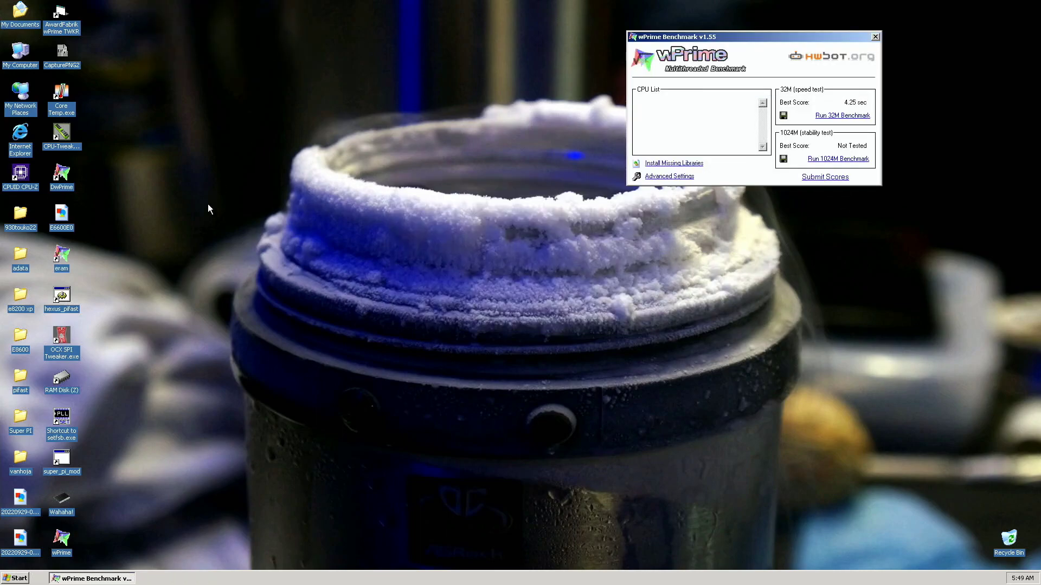
{"action": "double_click", "coordinate": [20, 174]}
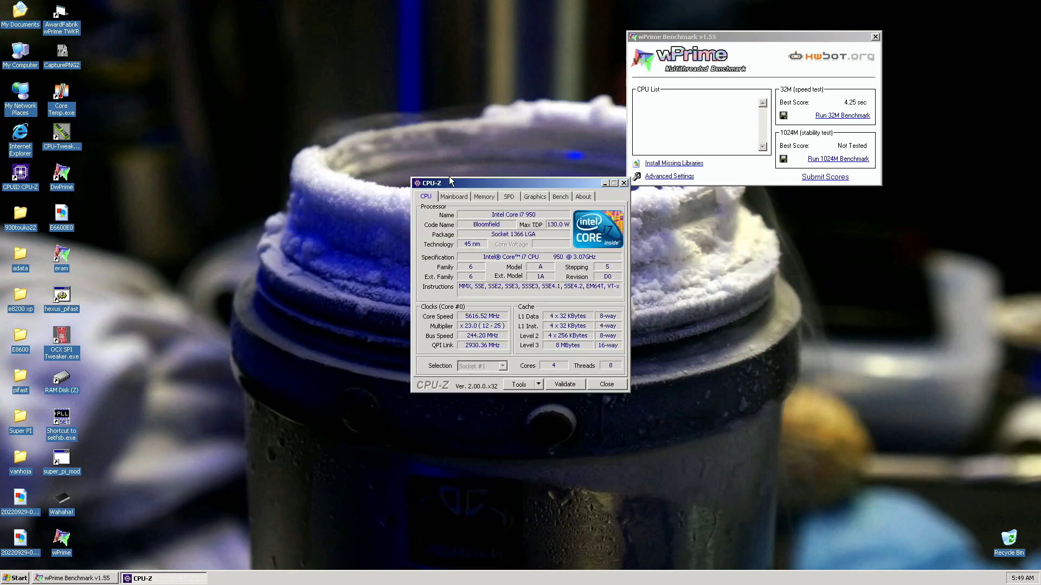
- Place CPU-Z at the top left and a second CPU-Z showing memory timings below it
{"action": "left_click_drag", "start_coordinate": [450, 180], "coordinate": [200, 23]}
{"action": "double_click", "coordinate": [21, 175]}
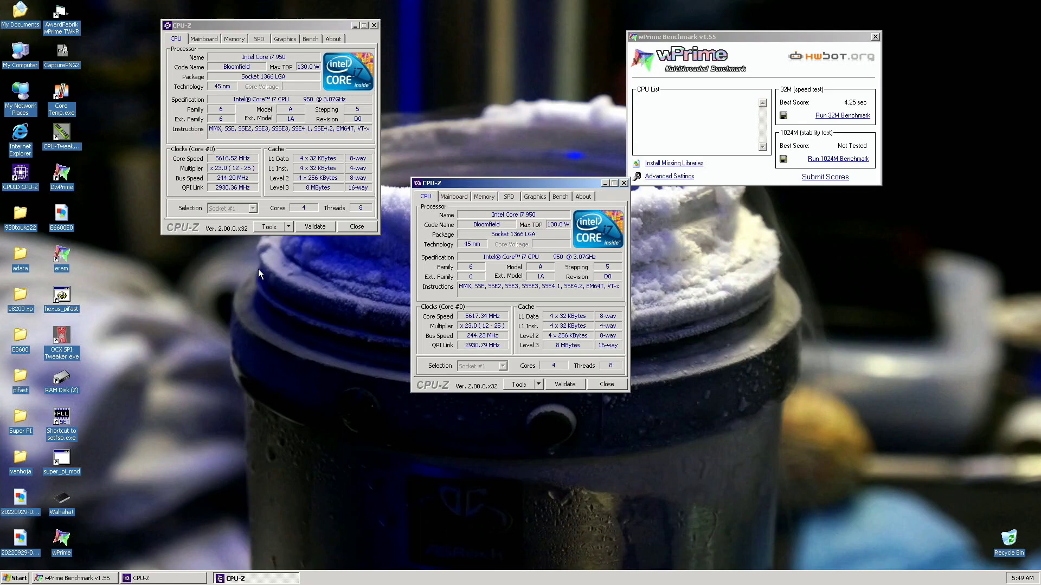
{"action": "left_click", "coordinate": [484, 196]}
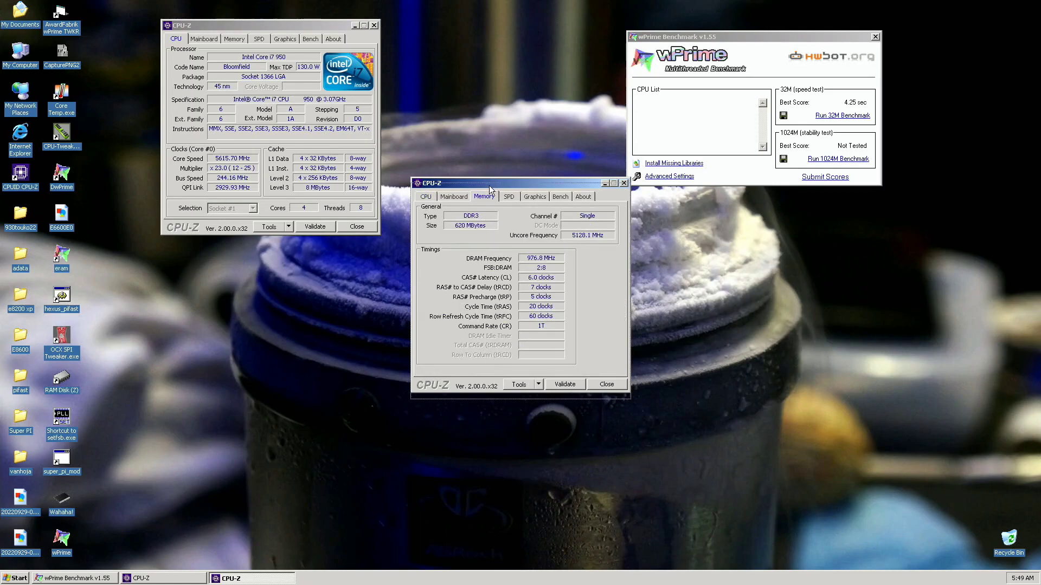
{"action": "left_click_drag", "start_coordinate": [483, 184], "coordinate": [589, 298]}
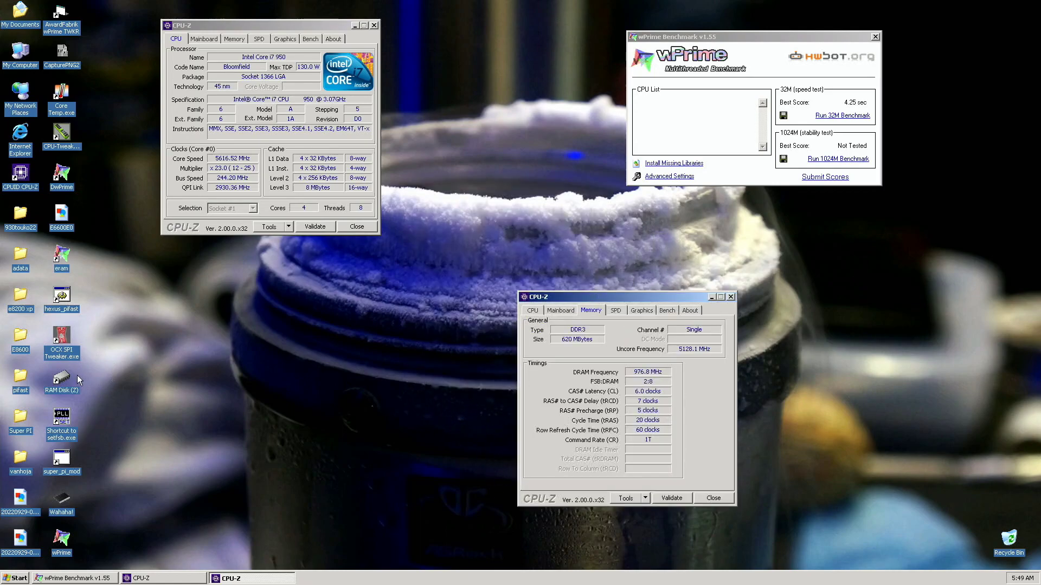
{"action": "left_click", "coordinate": [76, 53]}
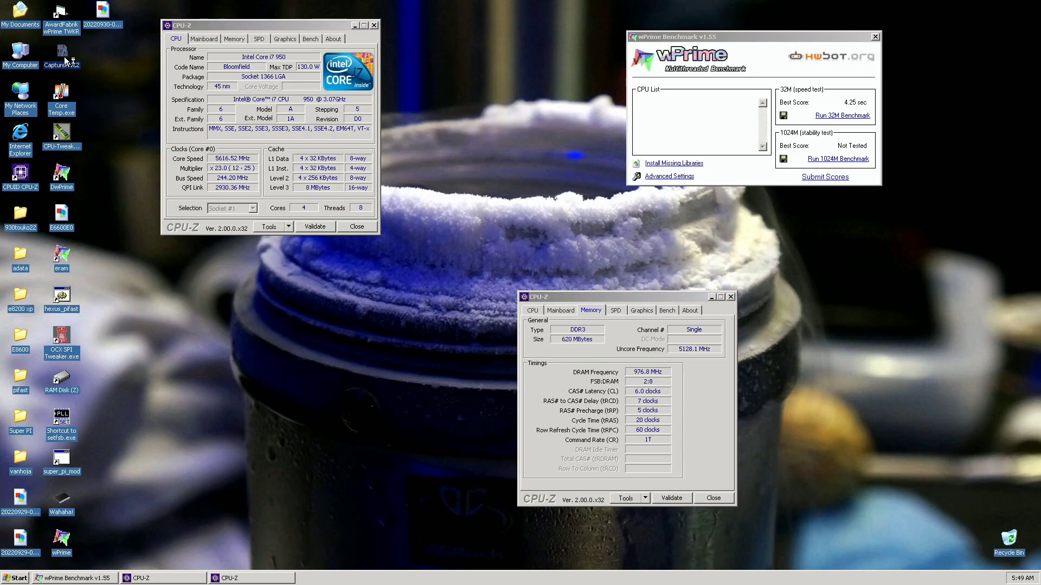
- Close the memory CPU-Z window and raise the FSB to 244.6 MHz in SetFSB
{"action": "left_click", "coordinate": [730, 297]}
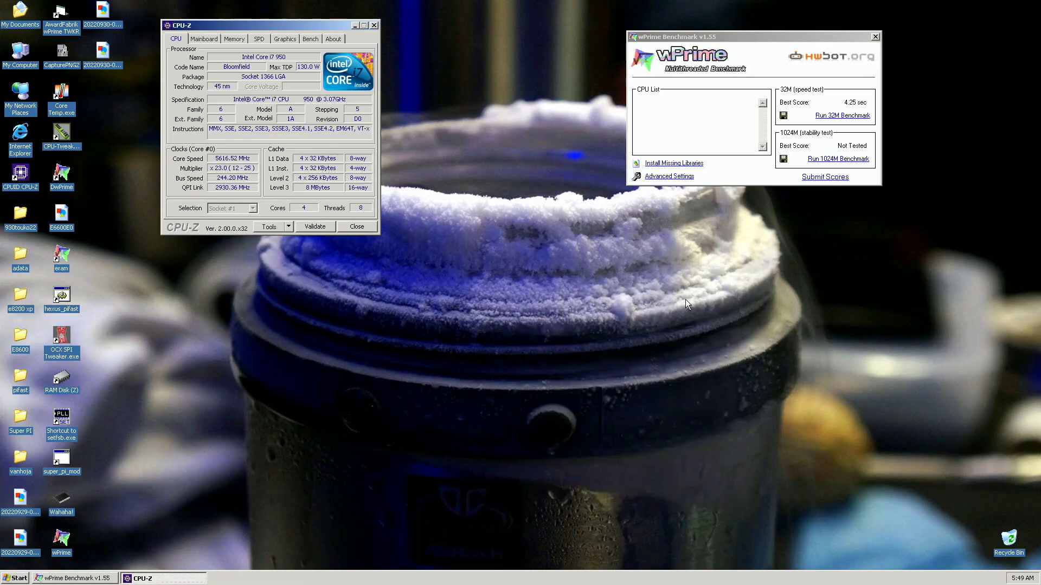
{"action": "double_click", "coordinate": [63, 425]}
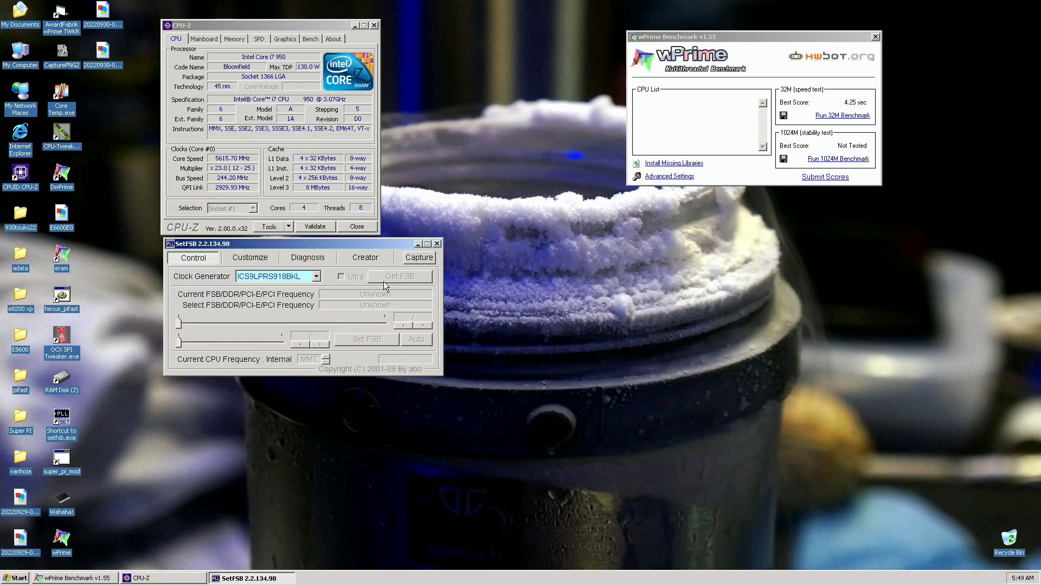
{"action": "left_click", "coordinate": [383, 280]}
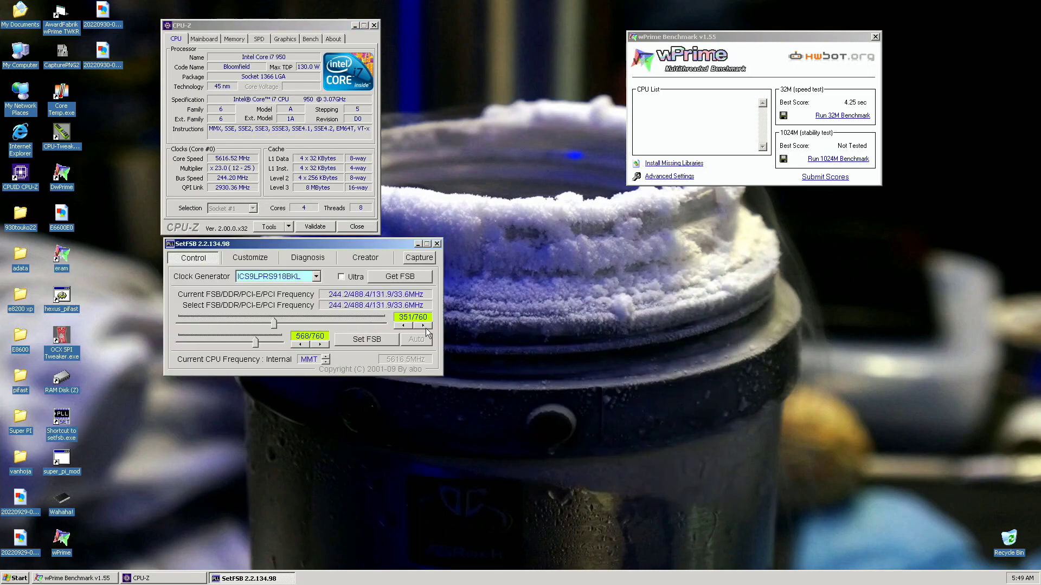
{"action": "left_click", "coordinate": [382, 339]}
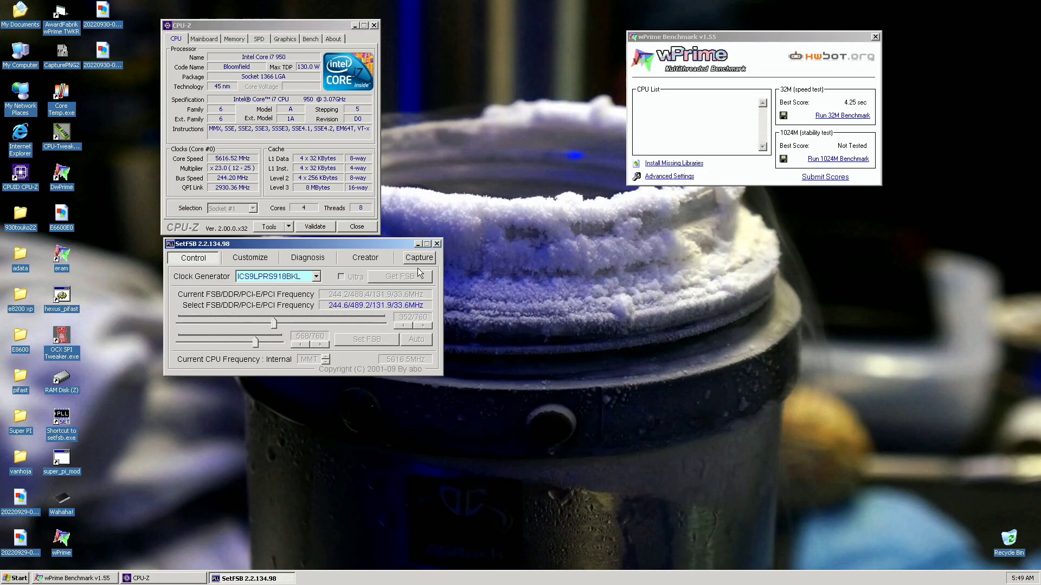
- Close SetFSB and CPU-Z, then start a new 32M benchmark run
{"action": "left_click", "coordinate": [437, 244]}
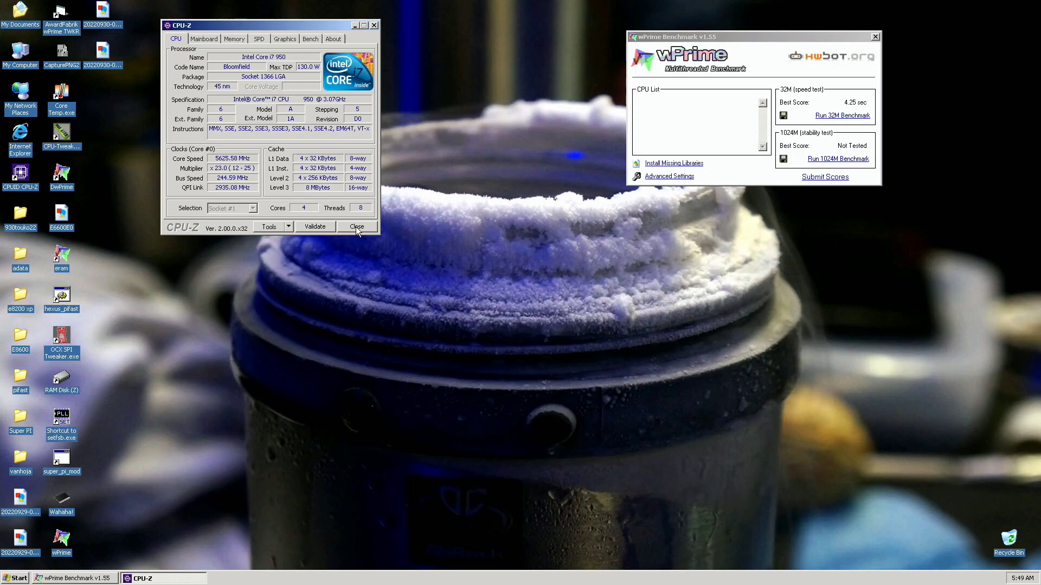
{"action": "left_click", "coordinate": [356, 227]}
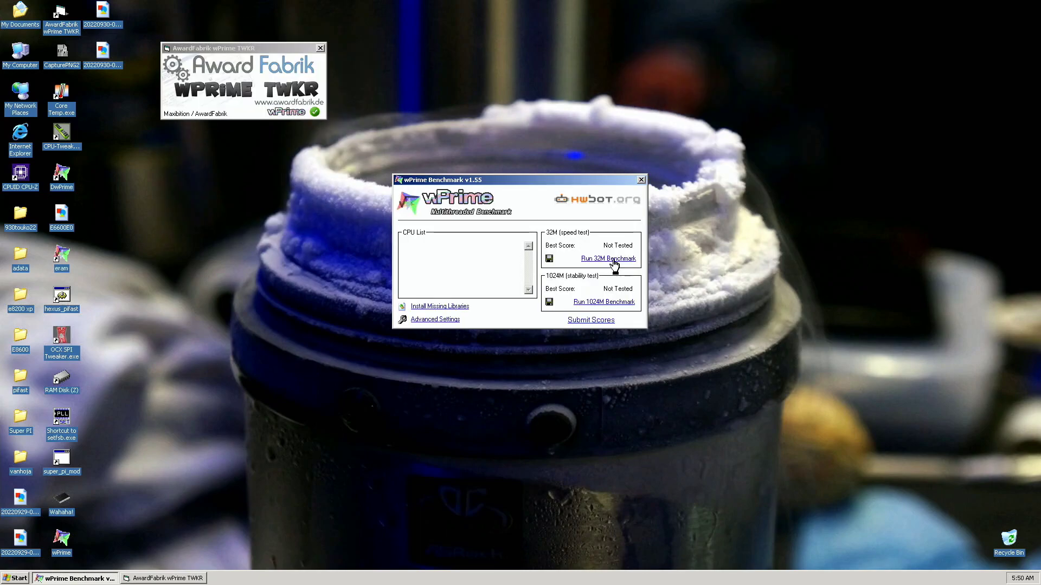
{"action": "left_click", "coordinate": [613, 259]}
- Move wPrime to the upper right, close the TWKR helper, and place CPU-Z upper left
{"action": "left_click_drag", "start_coordinate": [553, 185], "coordinate": [794, 43]}
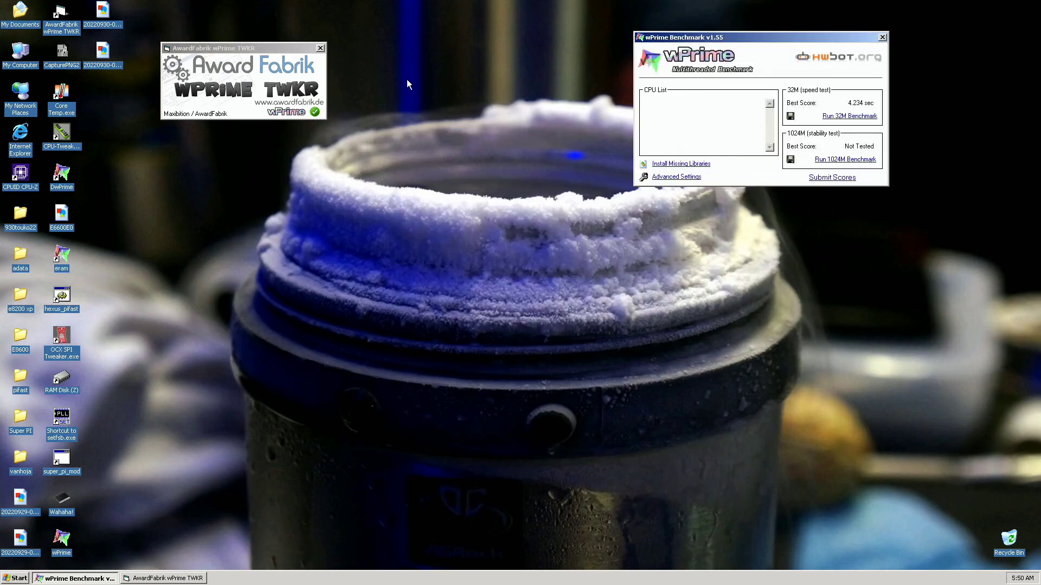
{"action": "left_click", "coordinate": [319, 48]}
{"action": "double_click", "coordinate": [22, 186]}
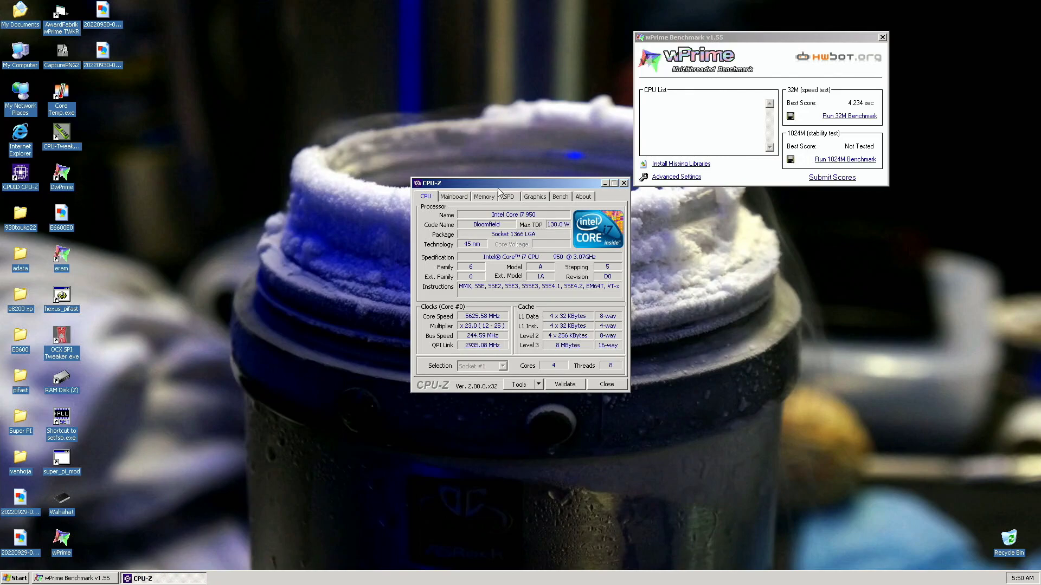
{"action": "left_click_drag", "start_coordinate": [497, 184], "coordinate": [243, 31]}
- Add a second CPU-Z showing memory details at the lower right
{"action": "double_click", "coordinate": [29, 178]}
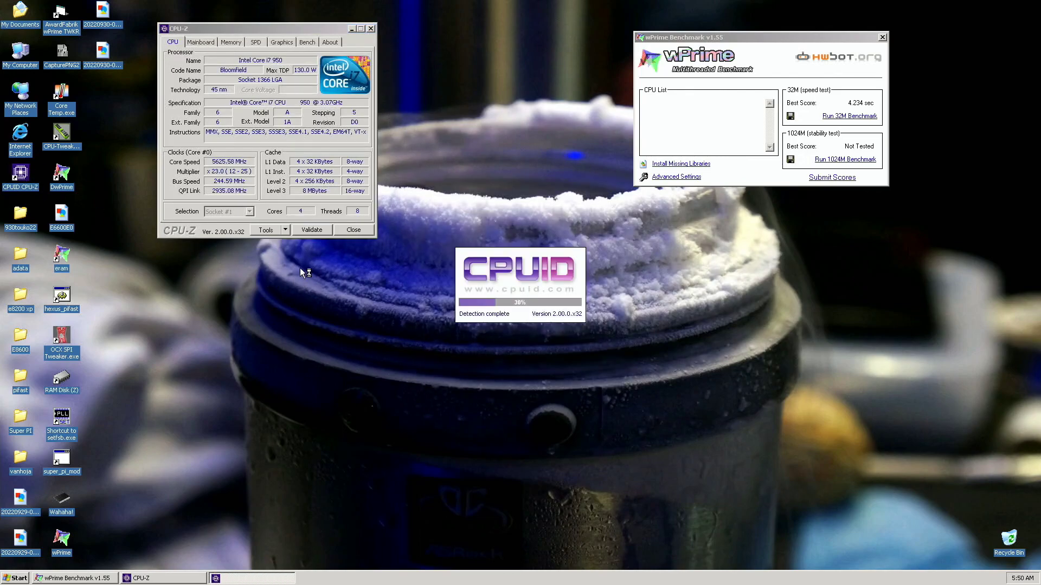
{"action": "left_click", "coordinate": [482, 195]}
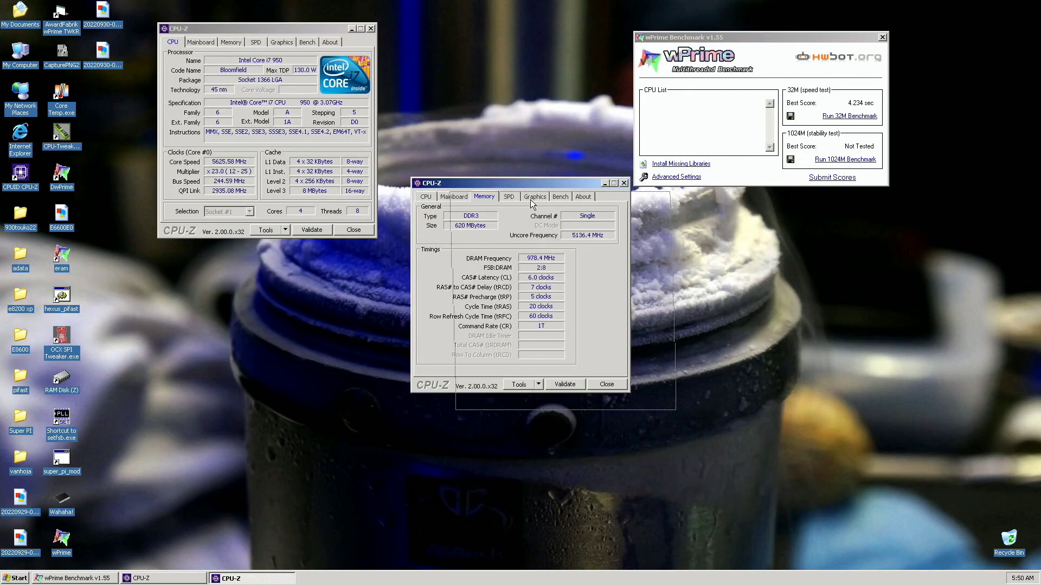
{"action": "left_click_drag", "start_coordinate": [530, 177], "coordinate": [713, 240]}
{"action": "left_click", "coordinate": [64, 59]}
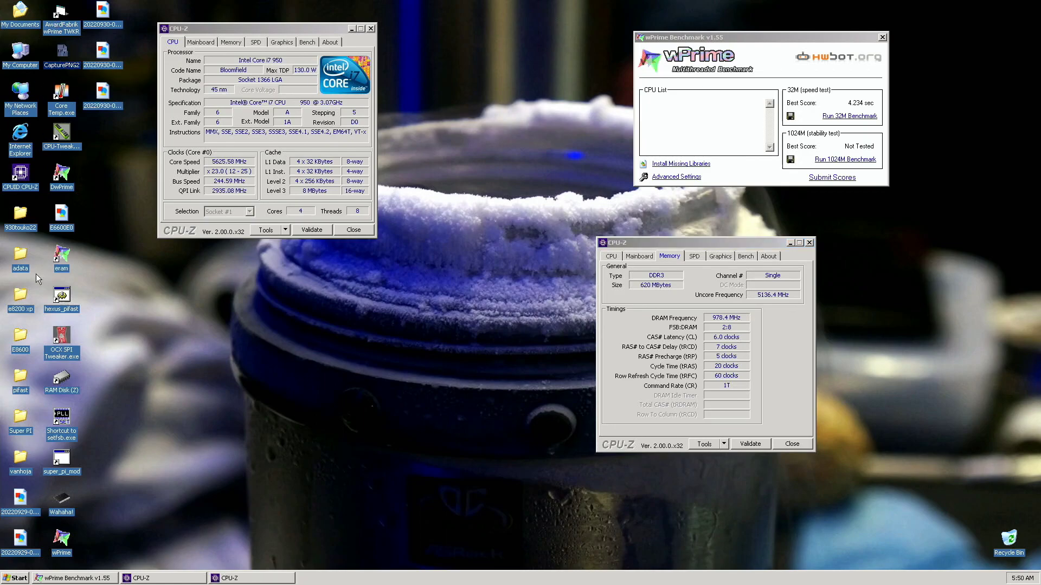
- Add a third CPU-Z showing mainboard details at the lower left
{"action": "double_click", "coordinate": [20, 172]}
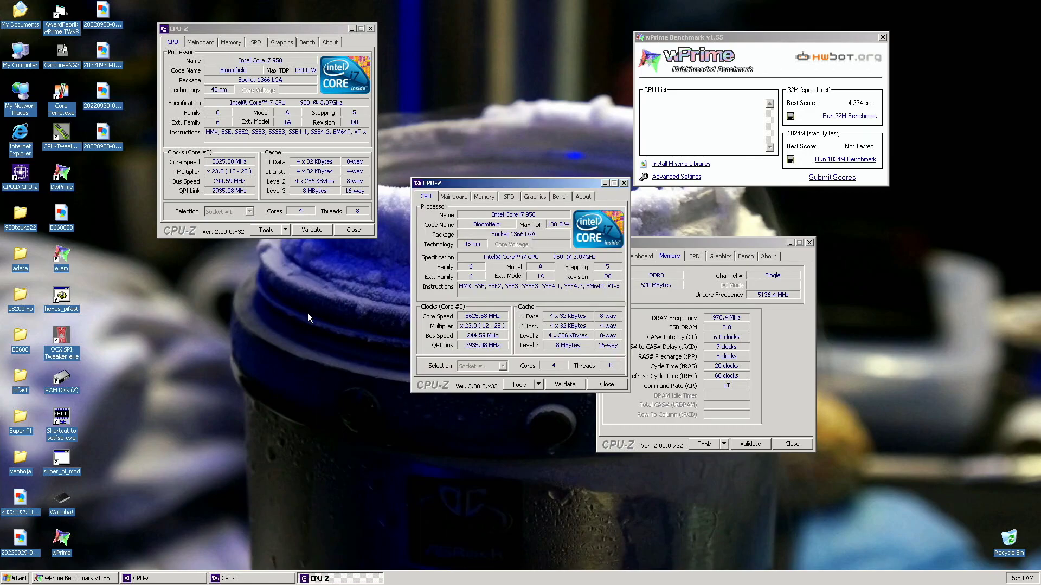
{"action": "left_click", "coordinate": [465, 196]}
{"action": "left_click_drag", "start_coordinate": [464, 183], "coordinate": [277, 337]}
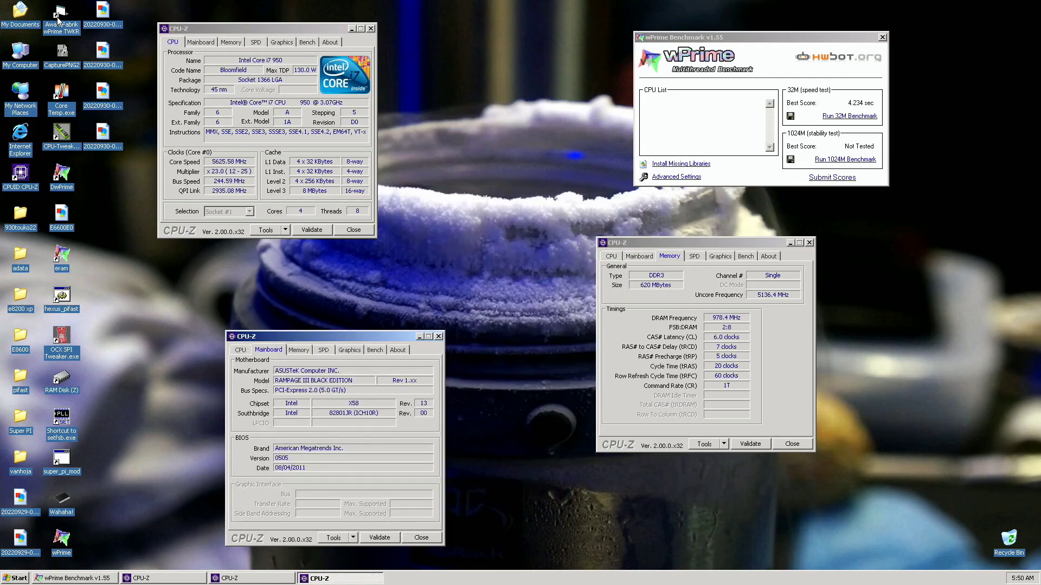
{"action": "left_click", "coordinate": [64, 49]}
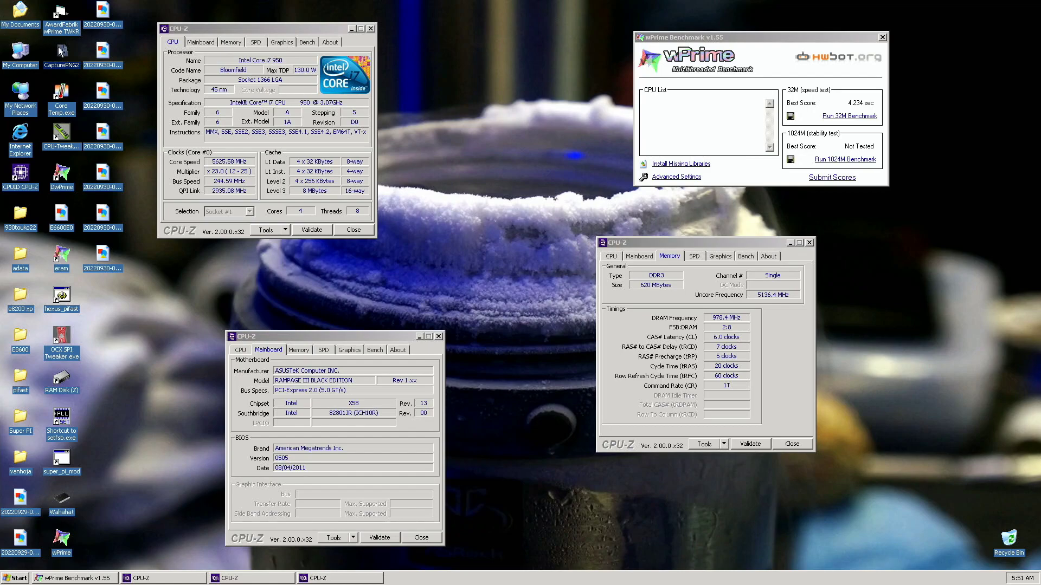
- Select the CapturePNG2 screenshot utility on the desktop
{"action": "left_click", "coordinate": [61, 52]}
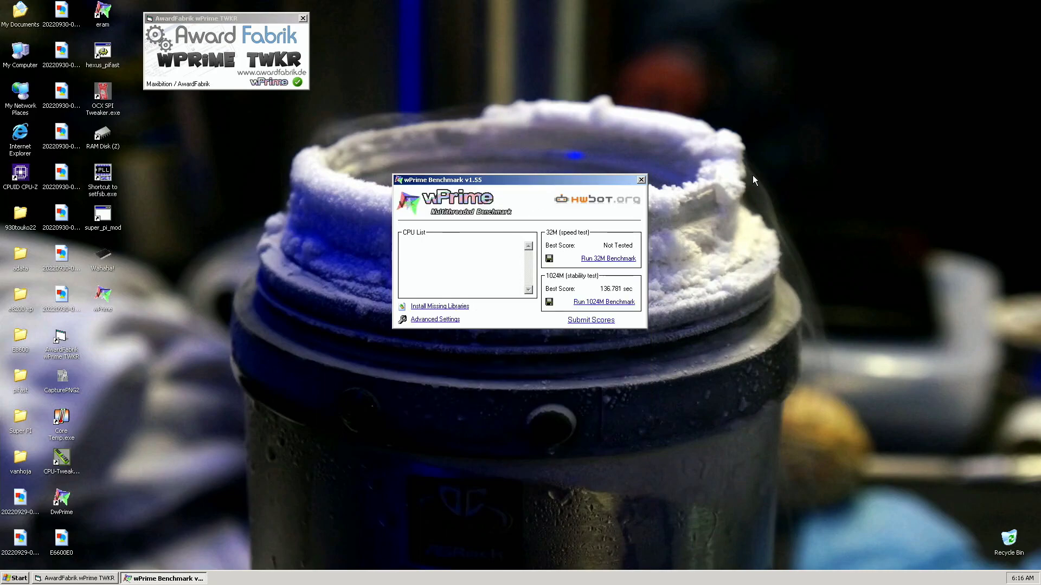
- Arrange wPrime top right with memory and mainboard CPU-Z windows below, then capture a screenshot
{"action": "left_click_drag", "start_coordinate": [540, 218], "coordinate": [683, 39]}
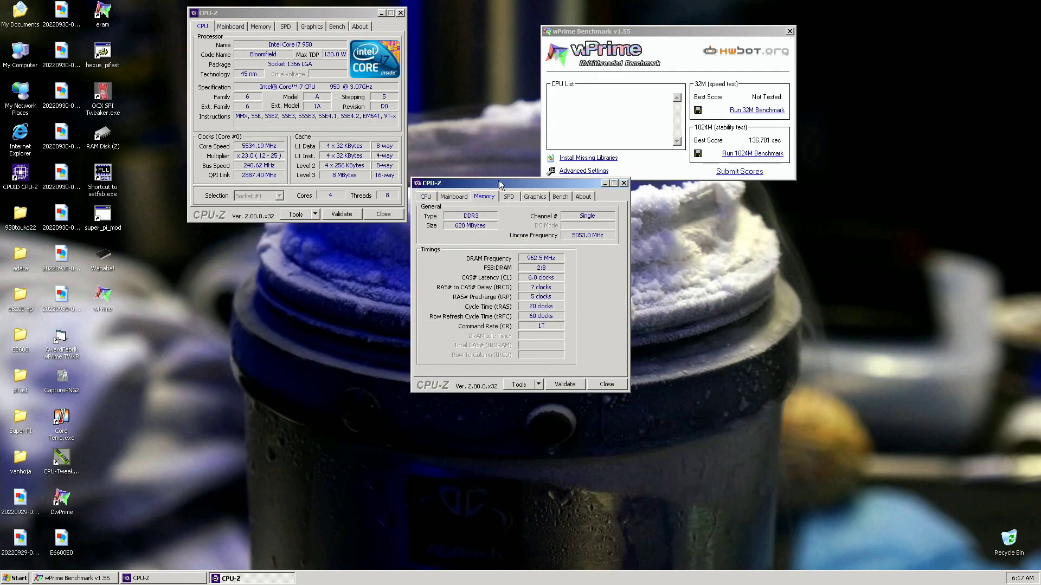
{"action": "left_click_drag", "start_coordinate": [499, 180], "coordinate": [476, 231]}
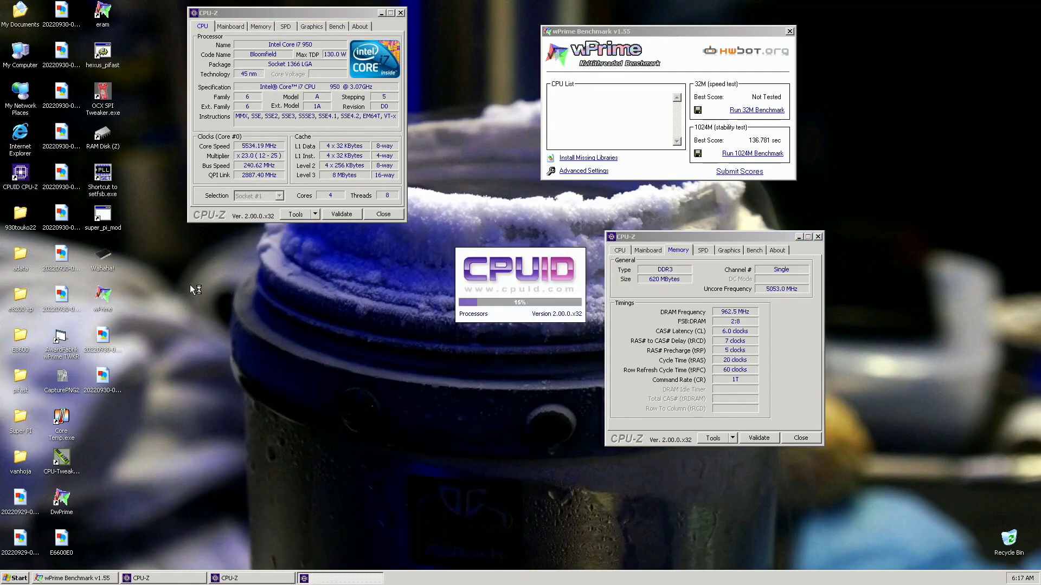
{"action": "left_click_drag", "start_coordinate": [488, 182], "coordinate": [344, 295]}
{"action": "double_click", "coordinate": [62, 388]}
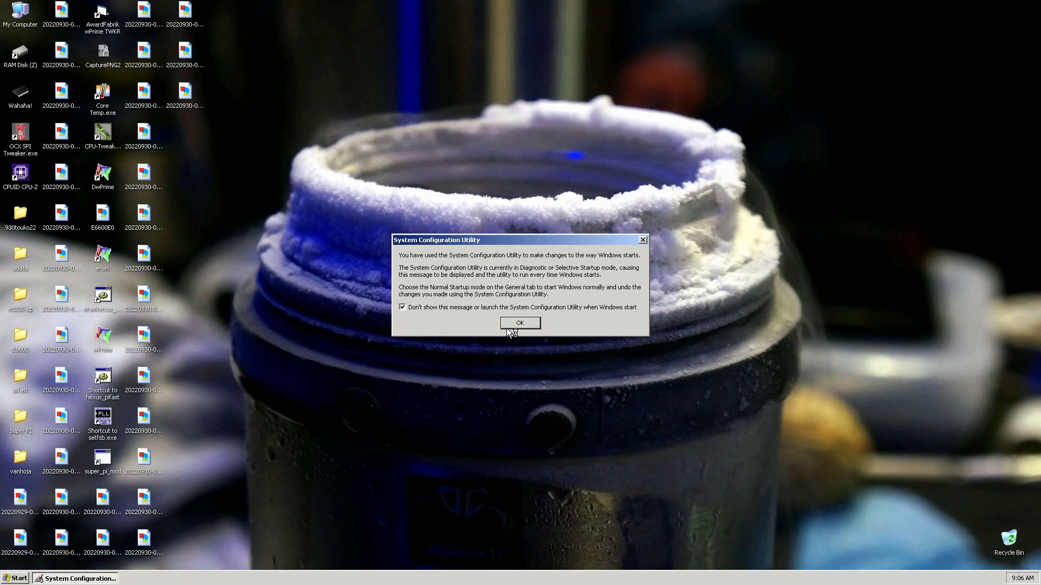
- Close System Configuration and open SetFSB, moving its window to the left
{"action": "left_click", "coordinate": [514, 328]}
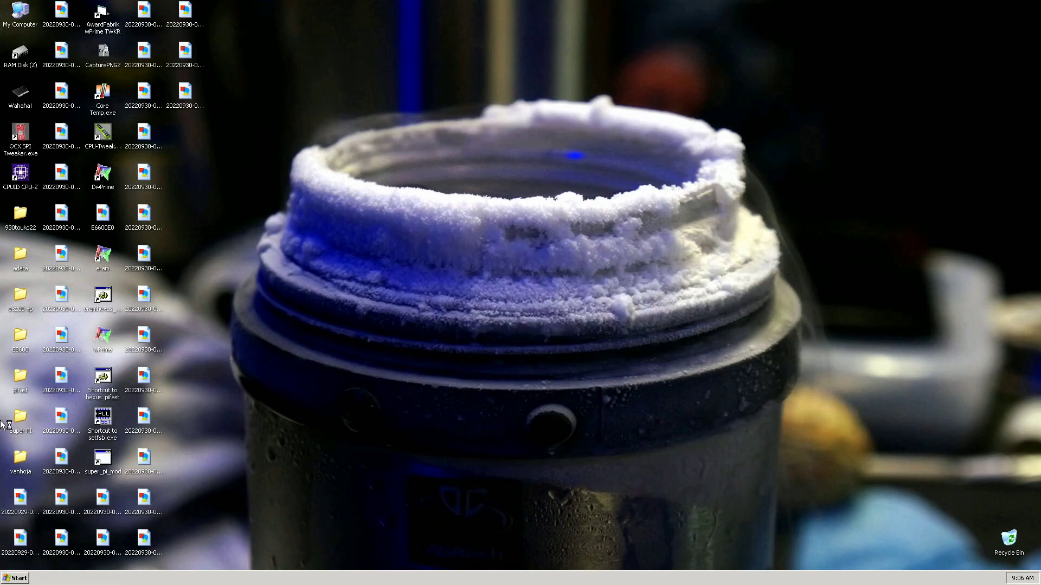
{"action": "left_click", "coordinate": [24, 103]}
{"action": "double_click", "coordinate": [111, 413]}
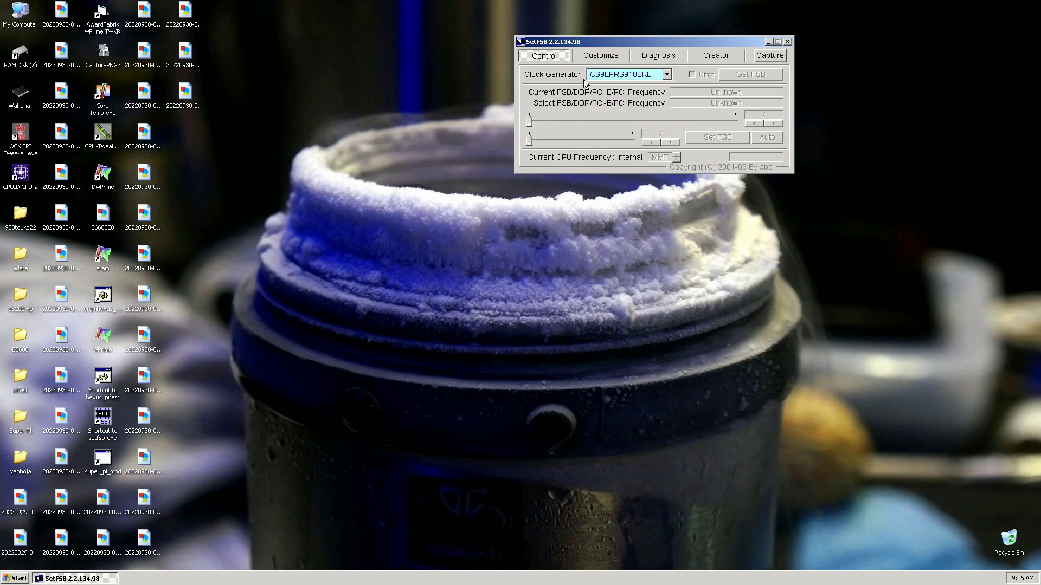
{"action": "left_click_drag", "start_coordinate": [596, 41], "coordinate": [272, 107]}
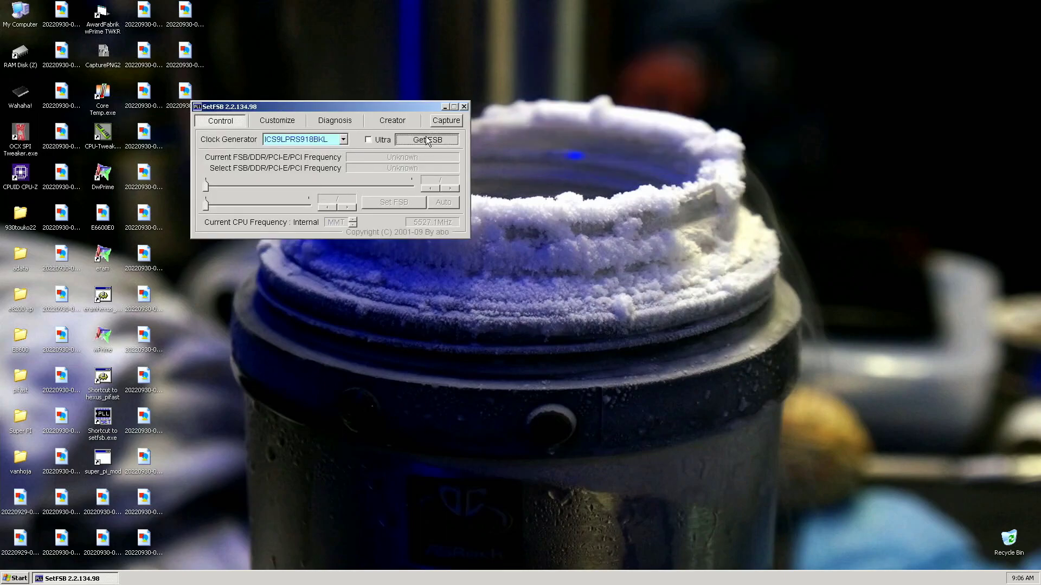
- Raise the FSB to 247.4 MHz (359/760) and start the PiFast benchmark
{"action": "left_click", "coordinate": [448, 190]}
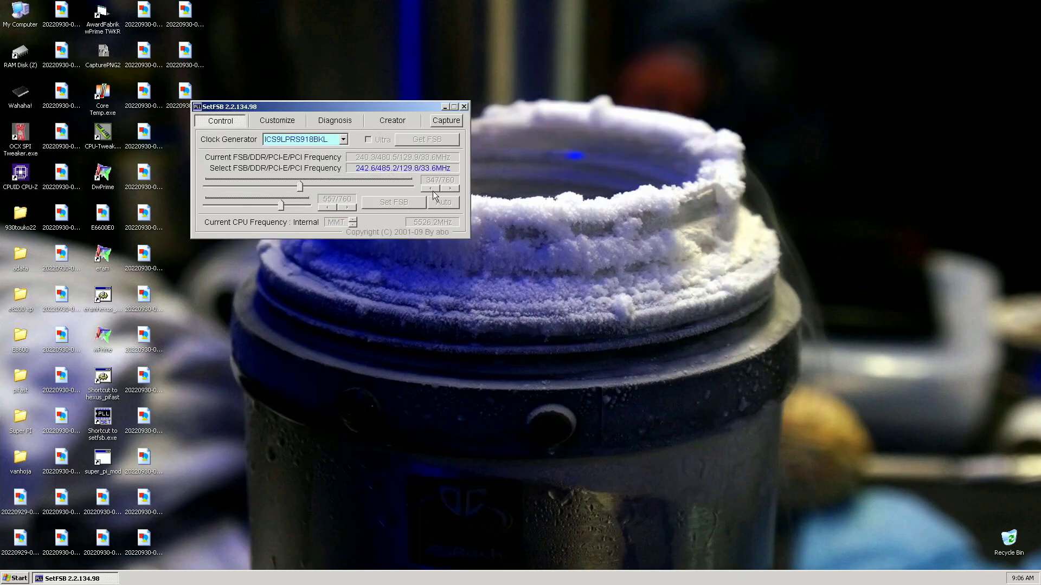
{"action": "left_click", "coordinate": [448, 190]}
{"action": "left_click", "coordinate": [448, 190]}
{"action": "left_click", "coordinate": [447, 190]}
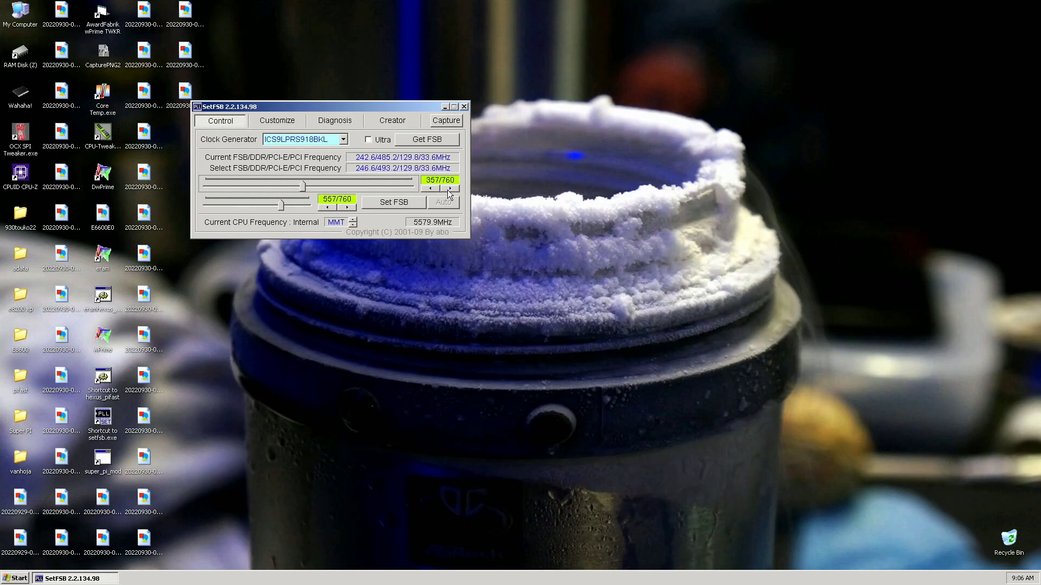
{"action": "left_click", "coordinate": [450, 189]}
{"action": "left_click", "coordinate": [450, 189]}
{"action": "left_click", "coordinate": [409, 205]}
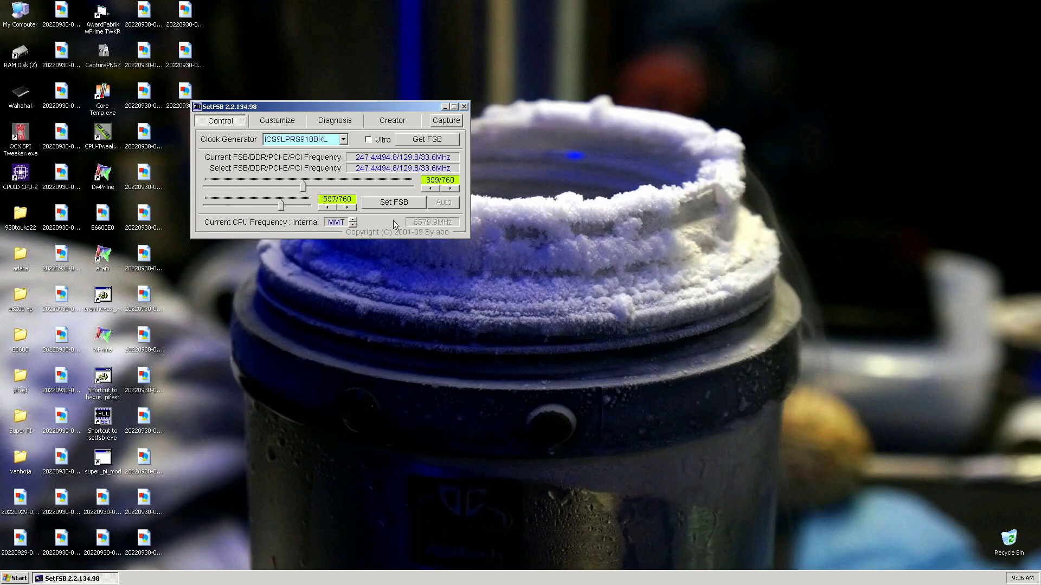
{"action": "left_click", "coordinate": [100, 305]}
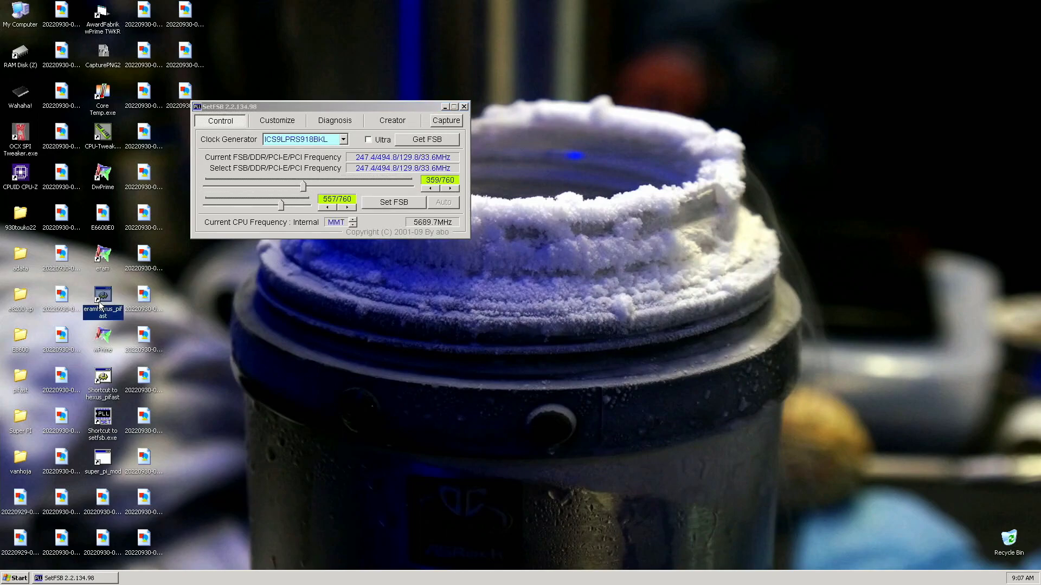
{"action": "double_click", "coordinate": [99, 304]}
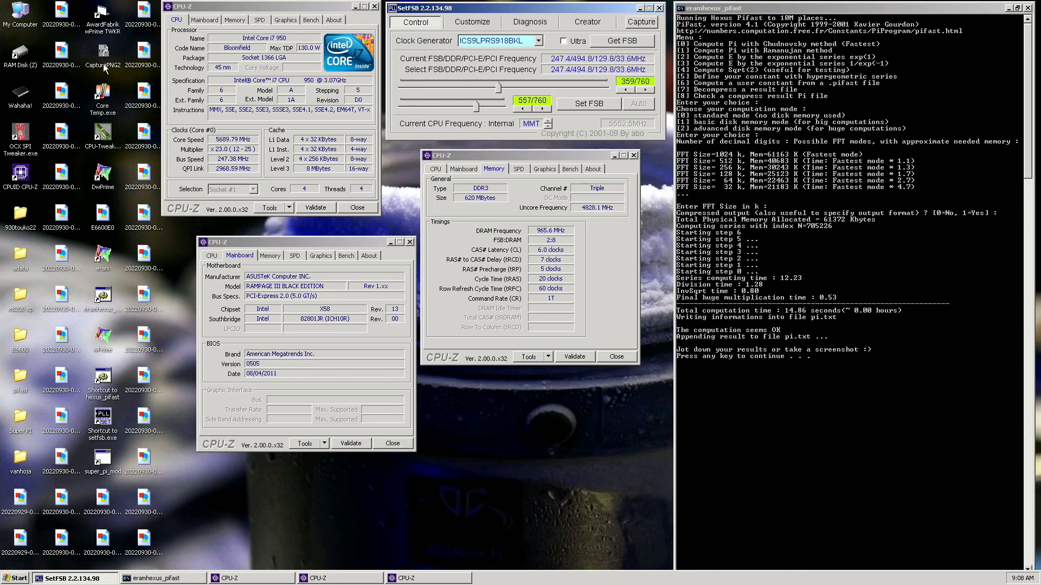
- Select CapturePNG2 to screenshot the 14.86-second PiFast result
{"action": "left_click", "coordinate": [106, 57]}
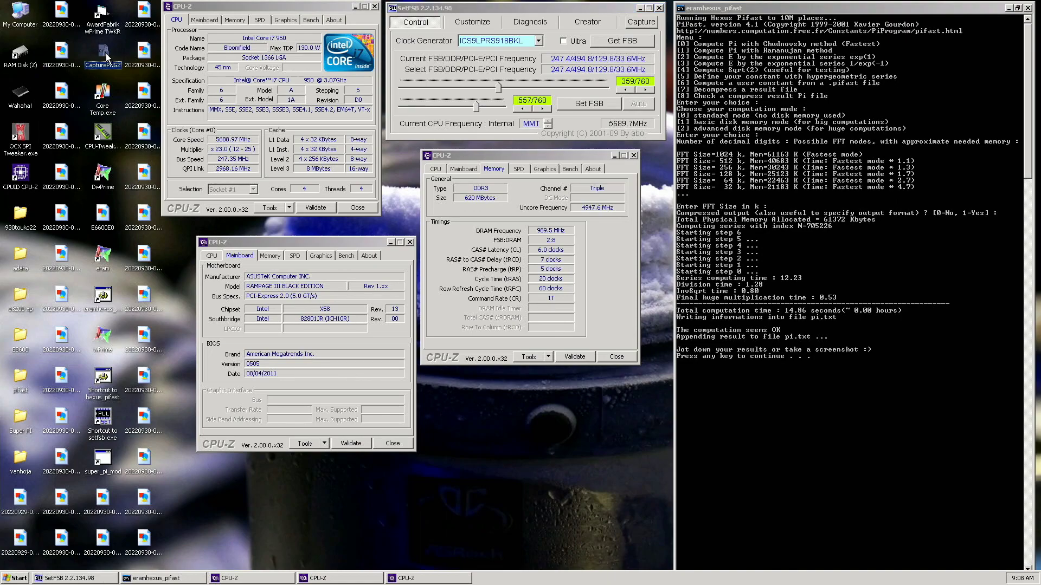